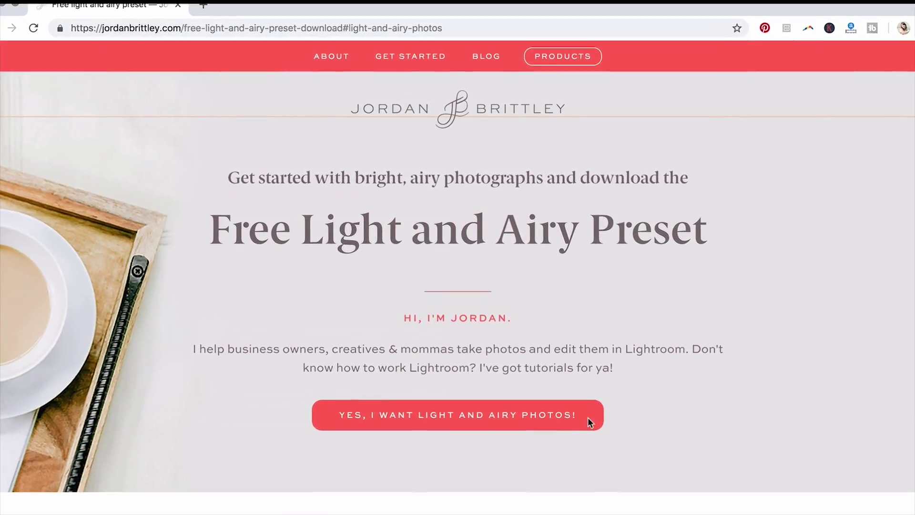
- Jump to the free Brittley Basic preset download form on jordanbrittley.com
click(588, 416)
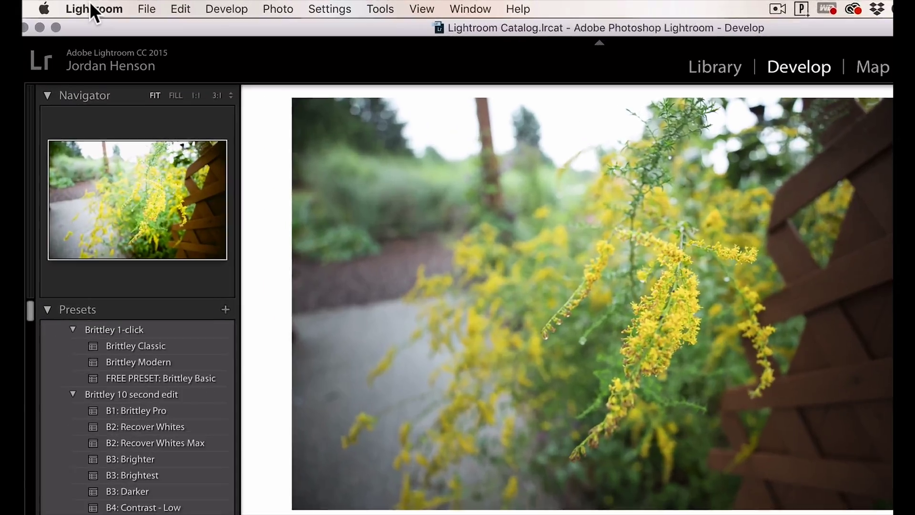
- Use the Presets tab of Lightroom Preferences to show the Lightroom Presets Folder in Finder
click(75, 6)
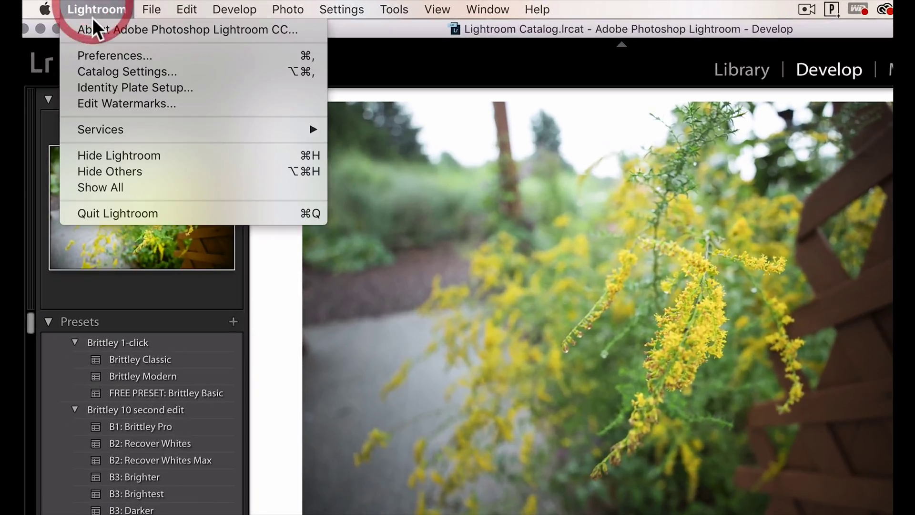
click(98, 56)
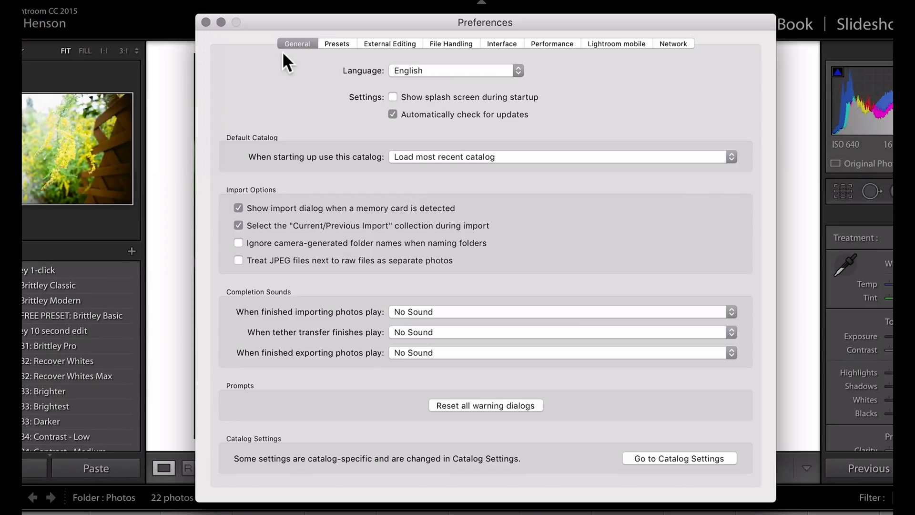
click(333, 43)
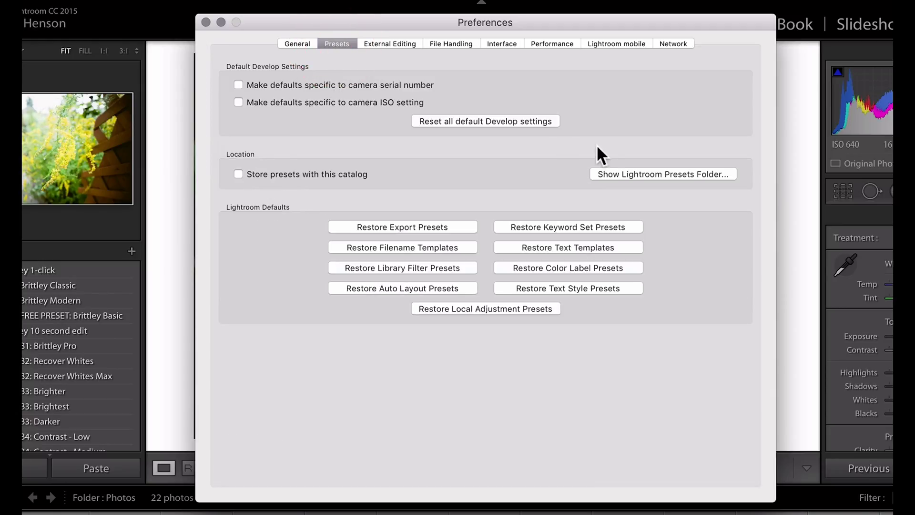
click(642, 173)
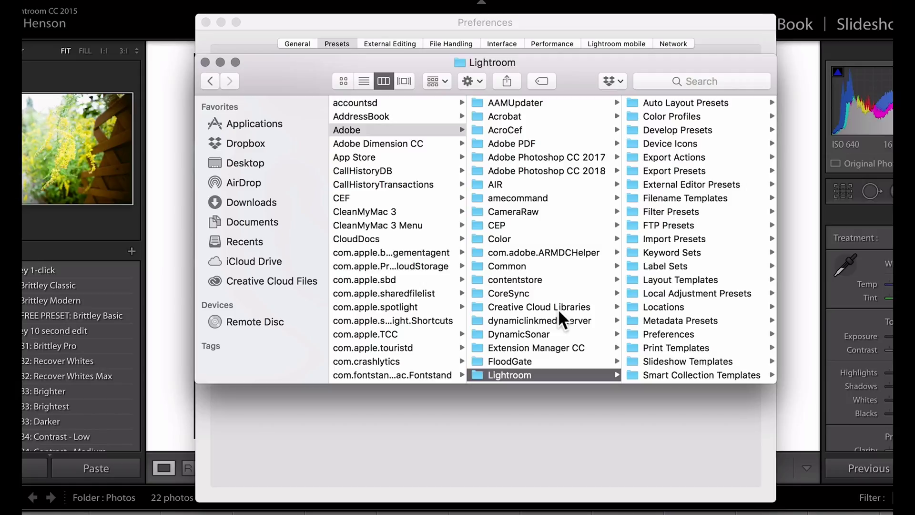
- Unzip the downloaded Brittley Basic archive and copy its .lrtemplate into Develop Presets
click(703, 129)
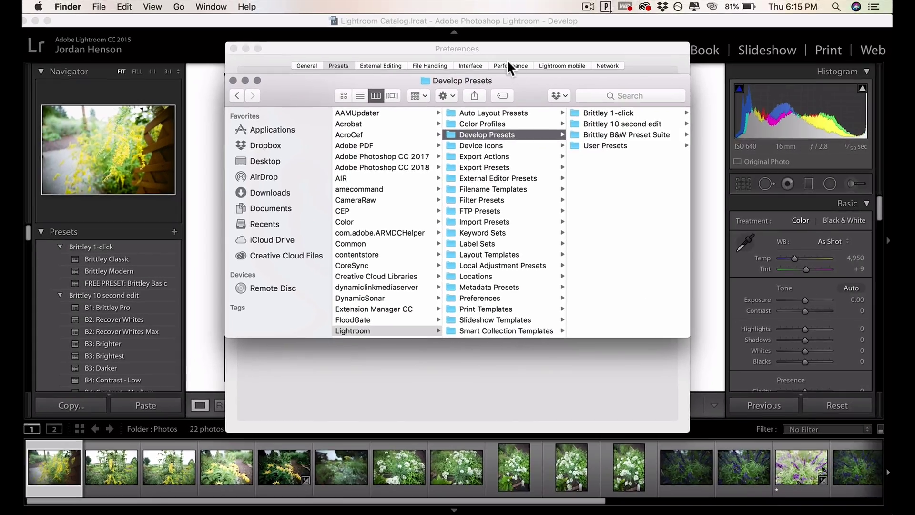
drag(507, 80, 333, 120)
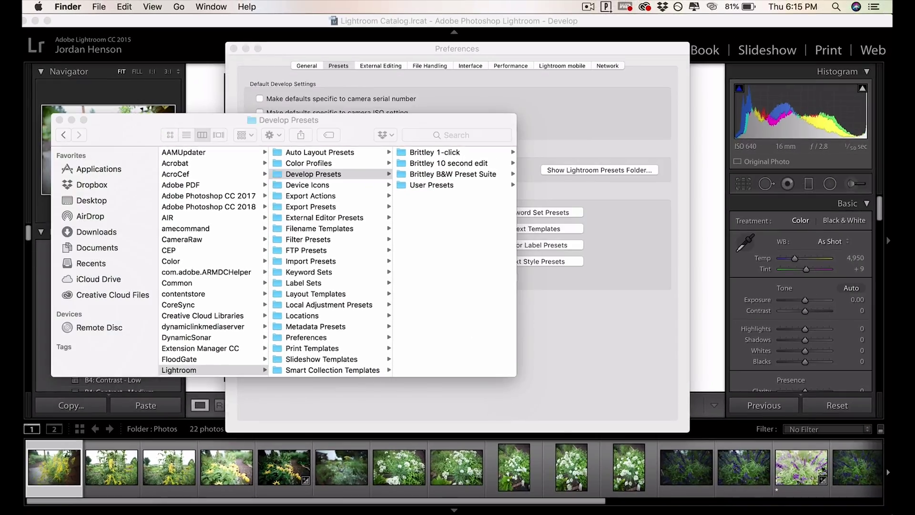
key(super+n)
click(562, 230)
double_click(562, 230)
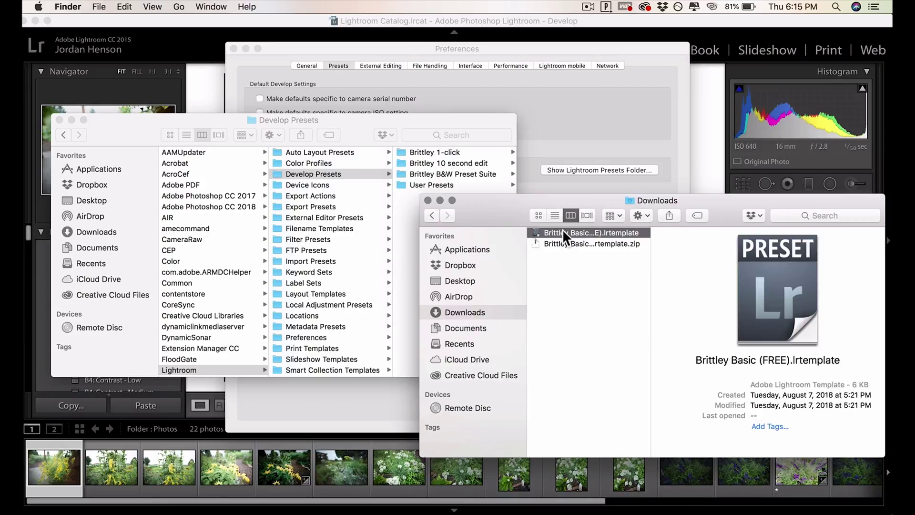
drag(562, 230, 460, 164)
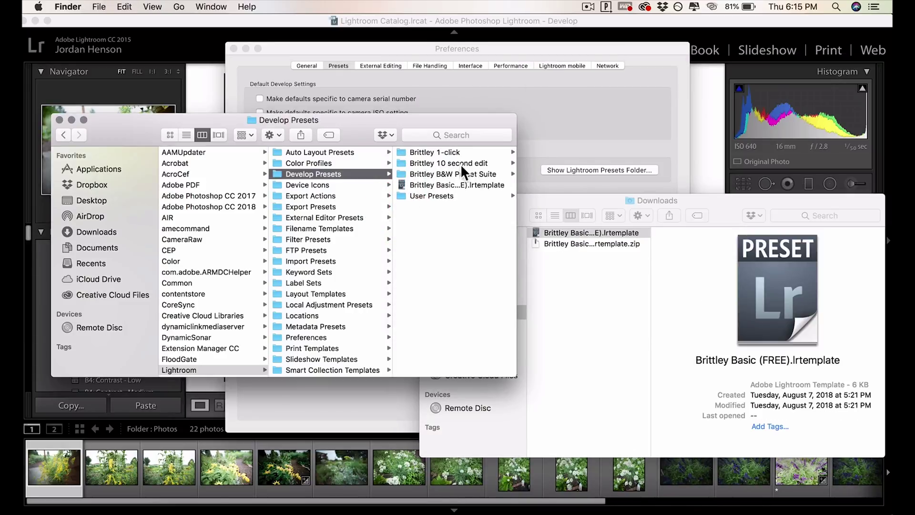
- Create a 'Brittley Basic (FREE)' folder in Develop Presets and move the preset file into it
click(447, 183)
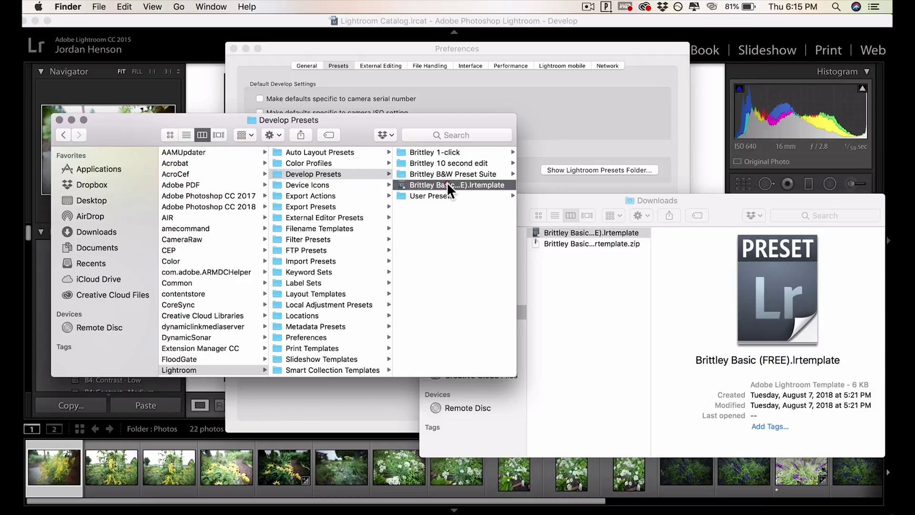
click(274, 135)
click(280, 149)
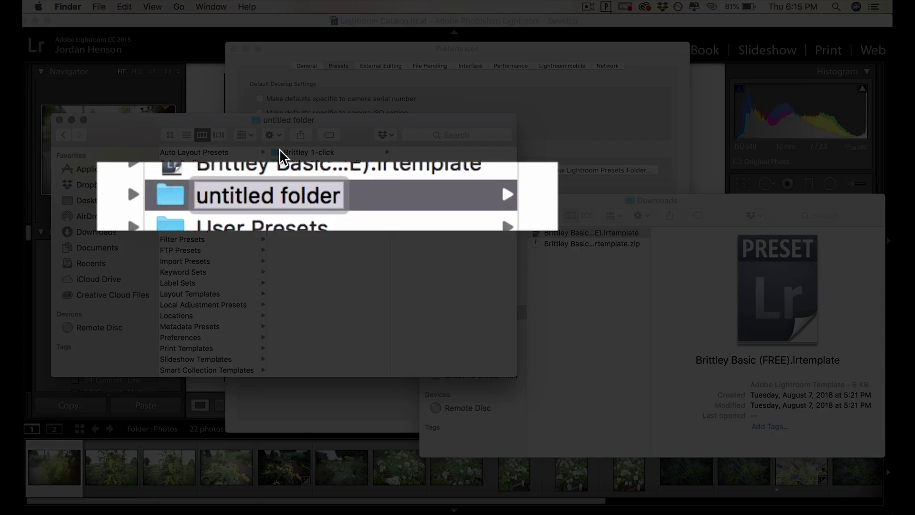
text(Brittley Basic (FREE))
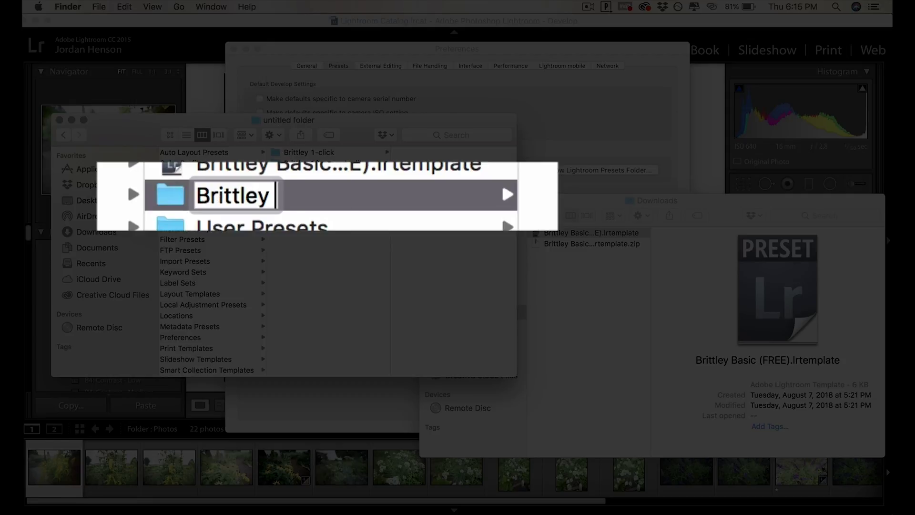
key(Return)
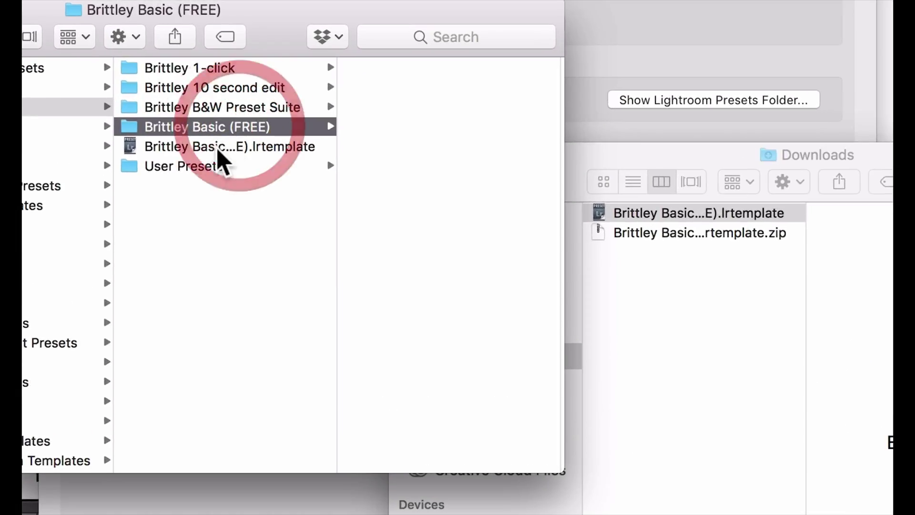
drag(324, 194, 458, 176)
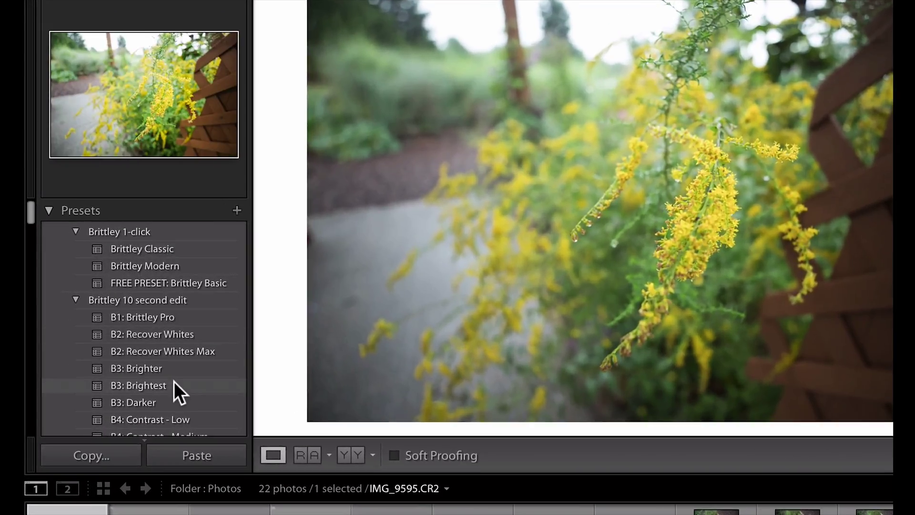
- Apply FREE PRESET: Brittley Basic from the Brittley Basic (FREE) group in the Presets panel
scroll(174, 382, down, 8)
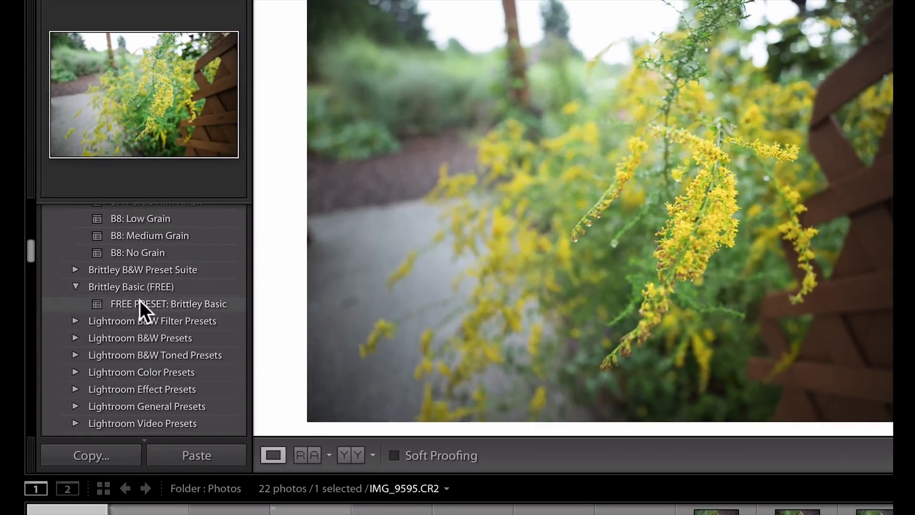
click(139, 301)
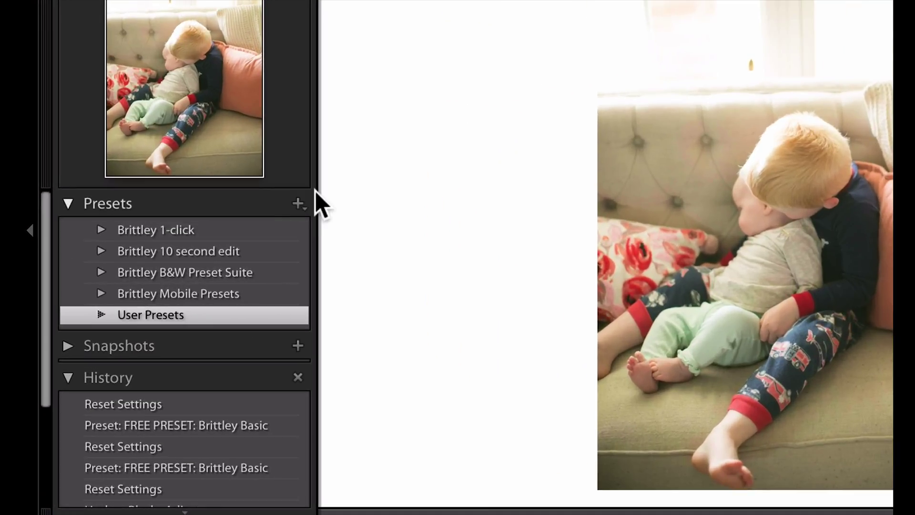
- Import Brittley Basic (FREE).lrtemplate from Downloads through Import Presets
click(179, 232)
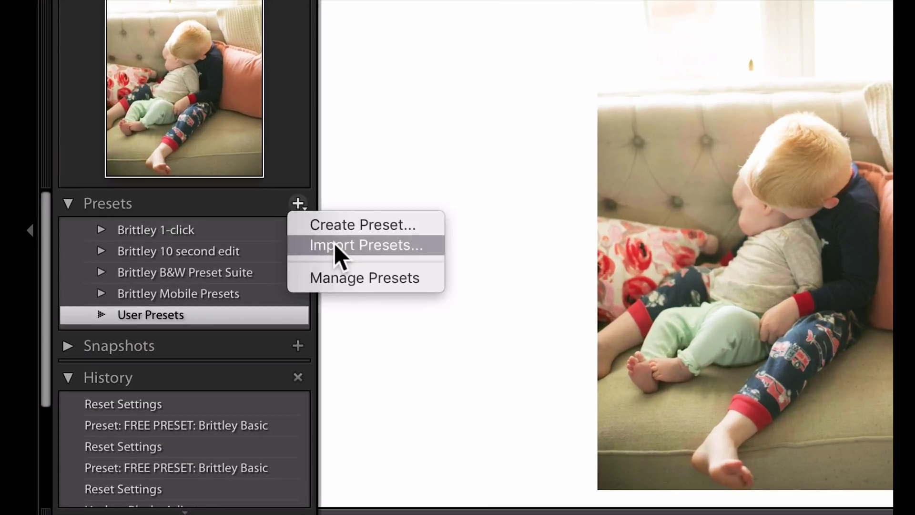
click(334, 245)
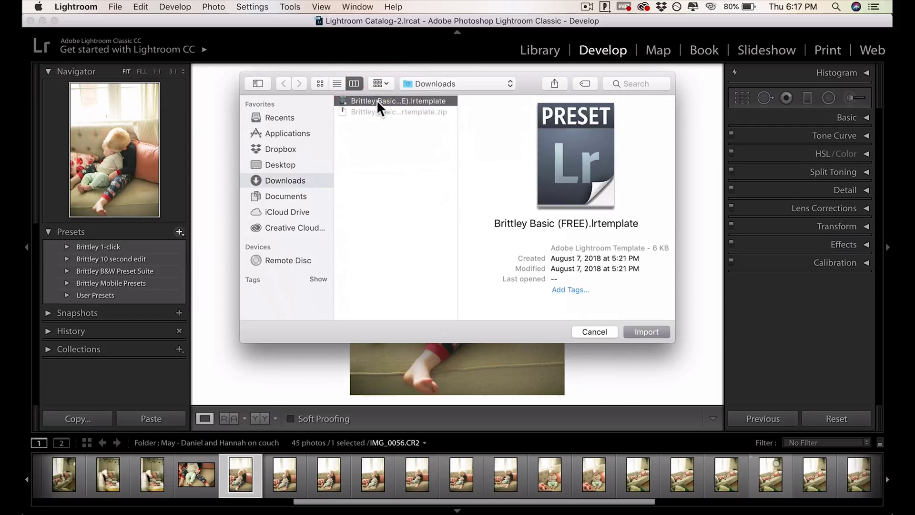
double_click(379, 101)
- Apply FREE PRESET: BrittleyBasic from User Presets to the couch photo
click(68, 295)
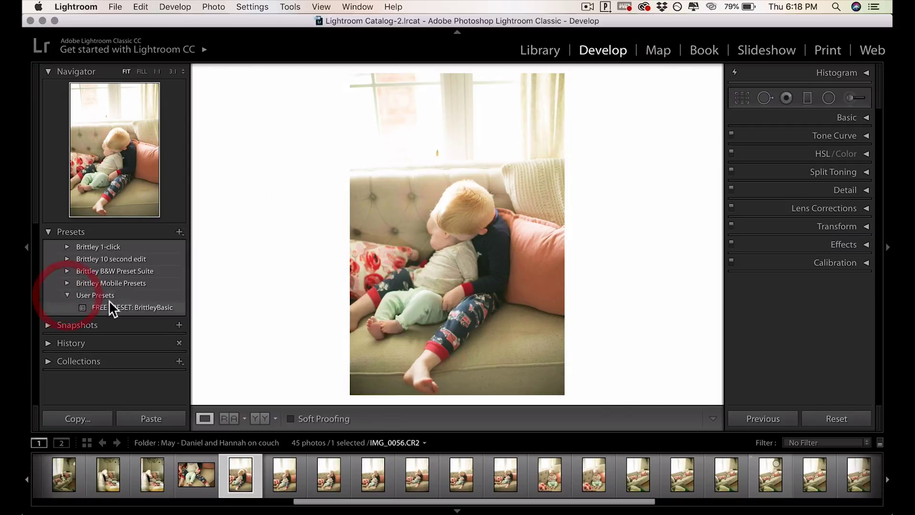
click(114, 308)
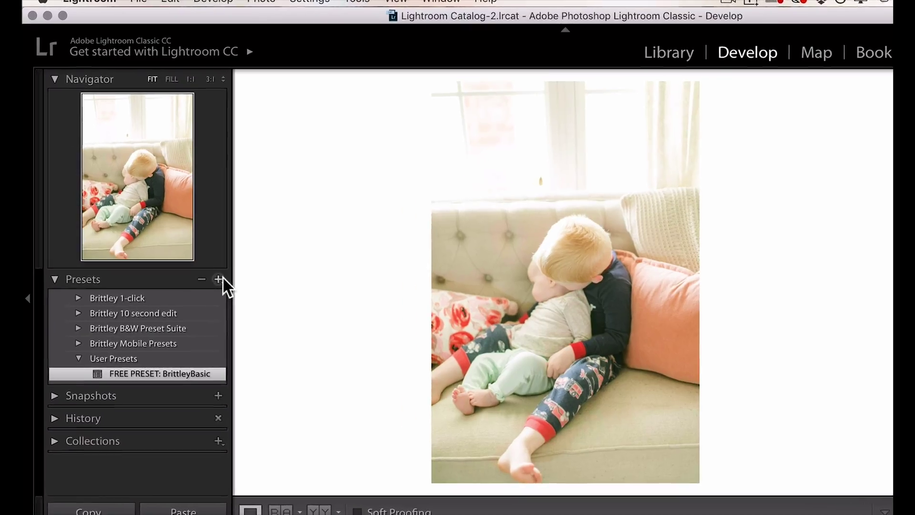
click(179, 232)
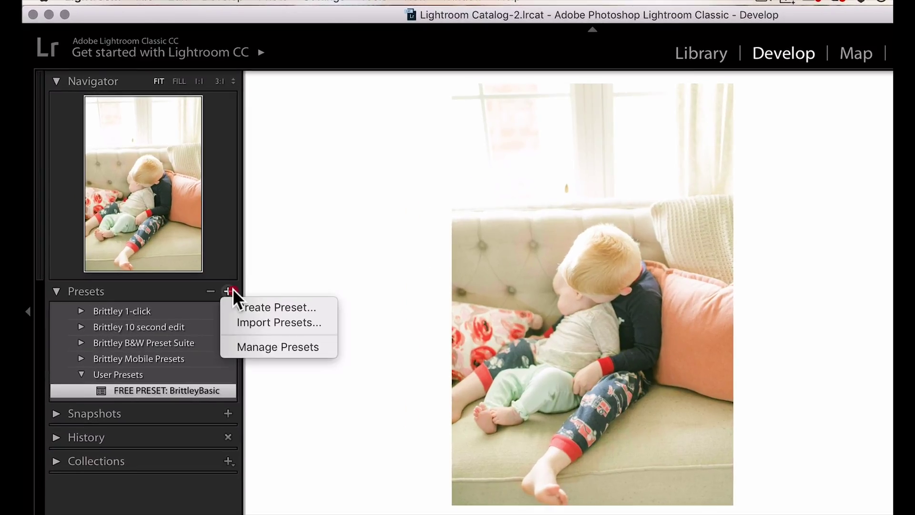
- Create a temporary 'Delete' preset saved in a new group named 'Brittley Free Preset'
click(271, 307)
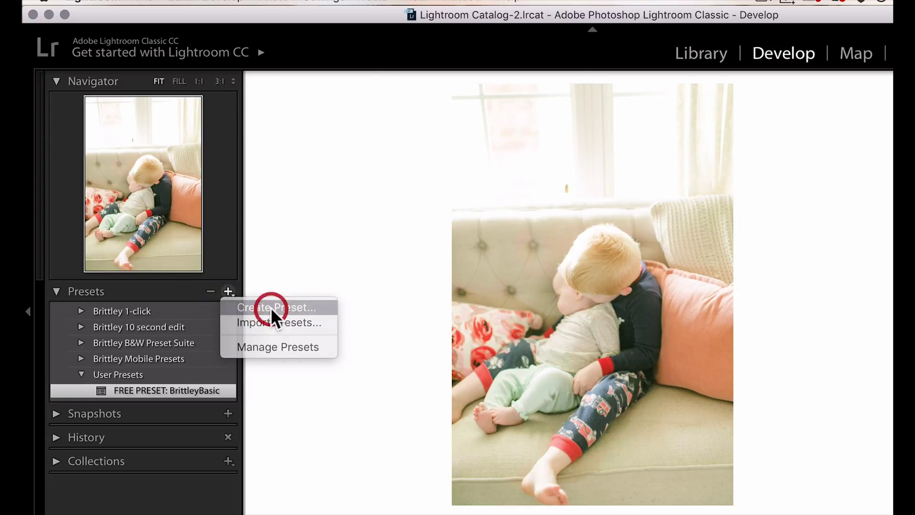
text(Delete)
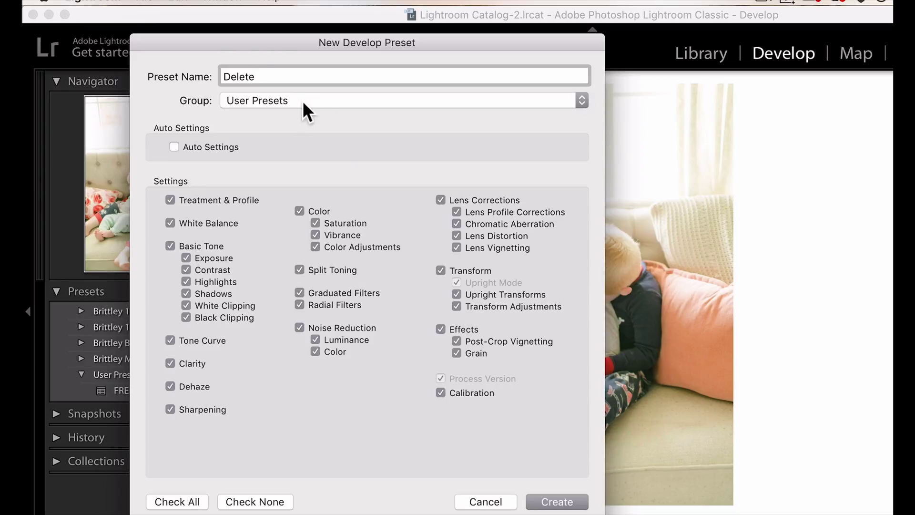
click(302, 102)
click(296, 12)
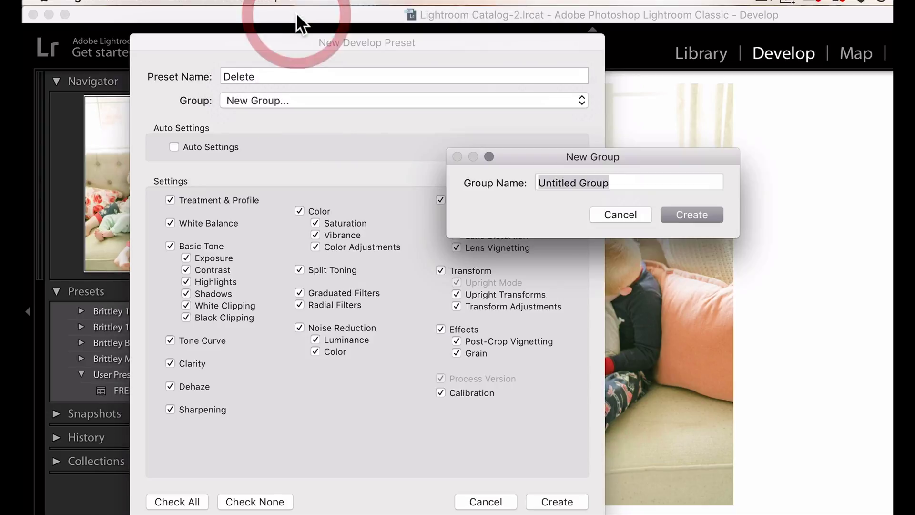
text(Brittley Free Preset)
key(Return)
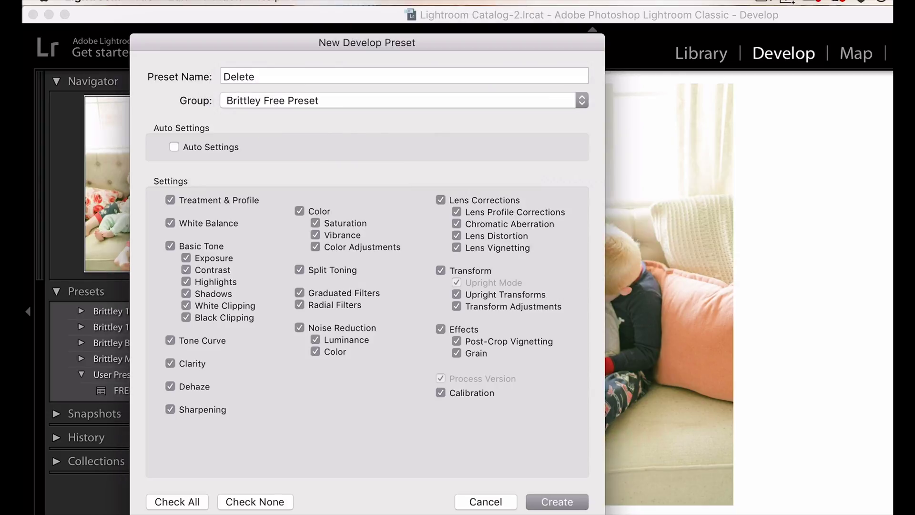
key(Return)
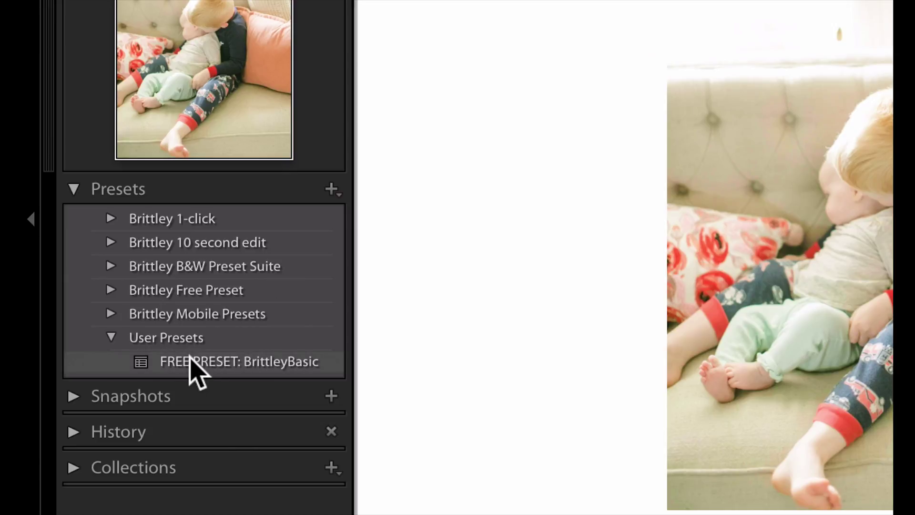
- Move FREE PRESET: BrittleyBasic into Brittley Free Preset and delete the temporary Delete preset
drag(191, 363, 196, 298)
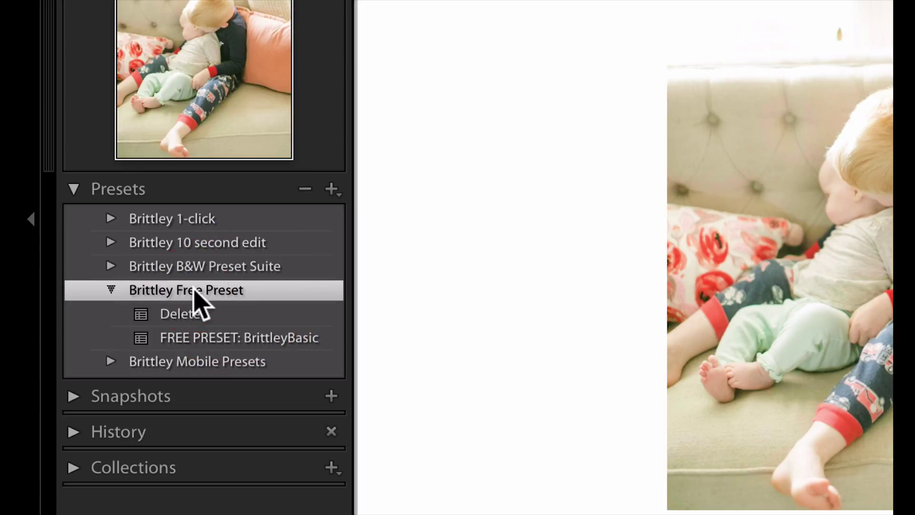
right_click(196, 317)
click(228, 415)
click(583, 192)
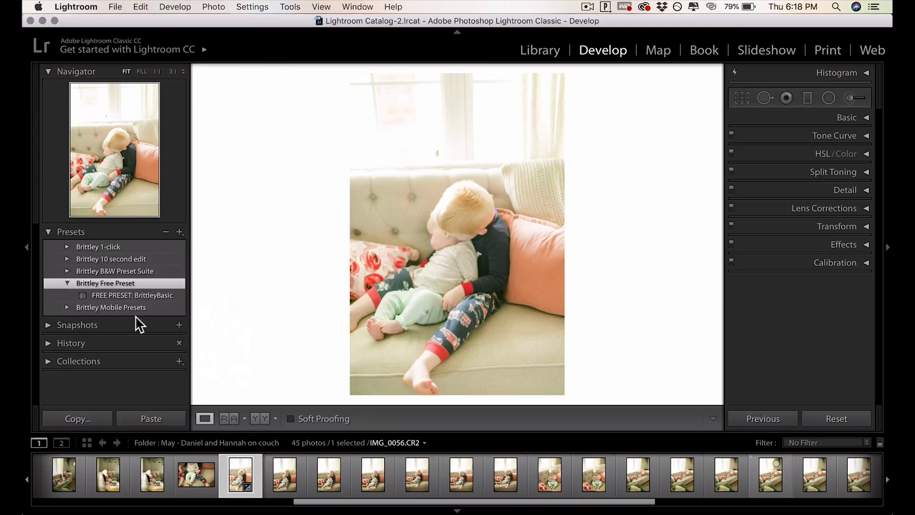
click(139, 295)
key(super+h)
- In Lightroom CC, import Brittley Basic (FREE).lrtemplate from Downloads via File > Import Profiles & Presets
click(452, 510)
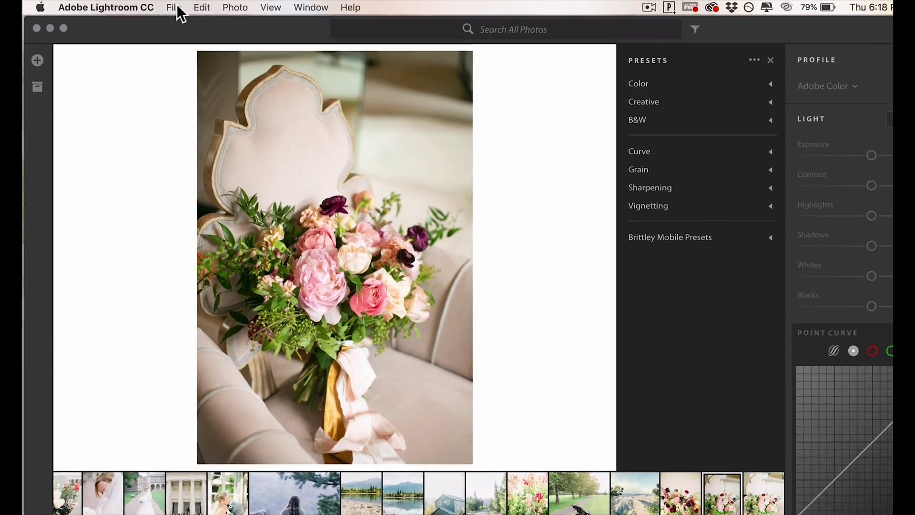
click(173, 7)
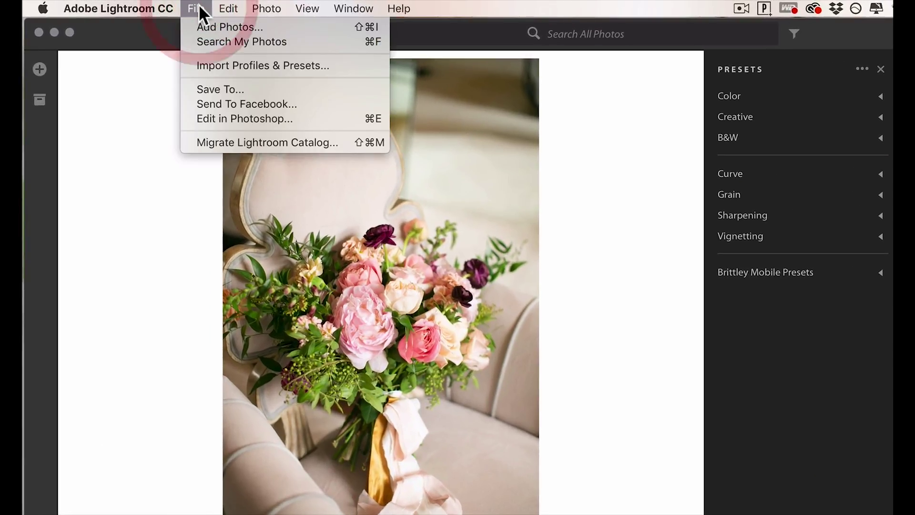
click(202, 53)
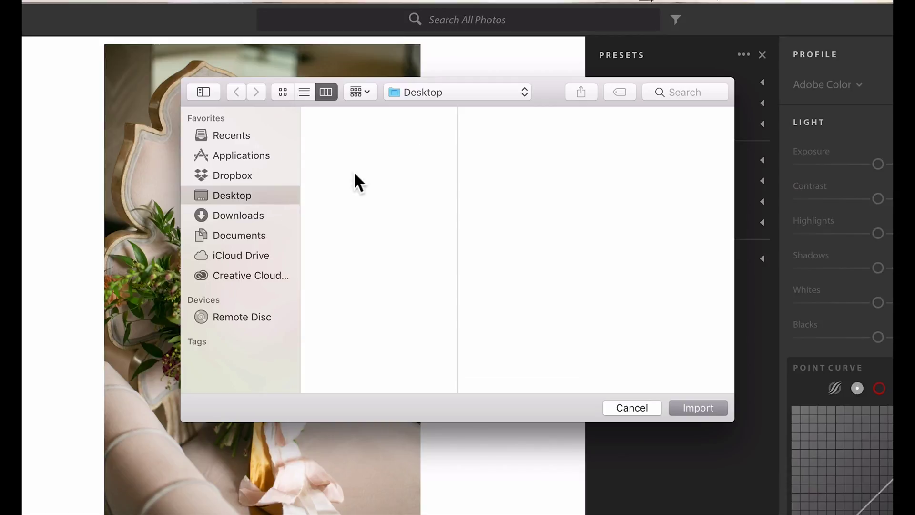
click(239, 215)
click(362, 114)
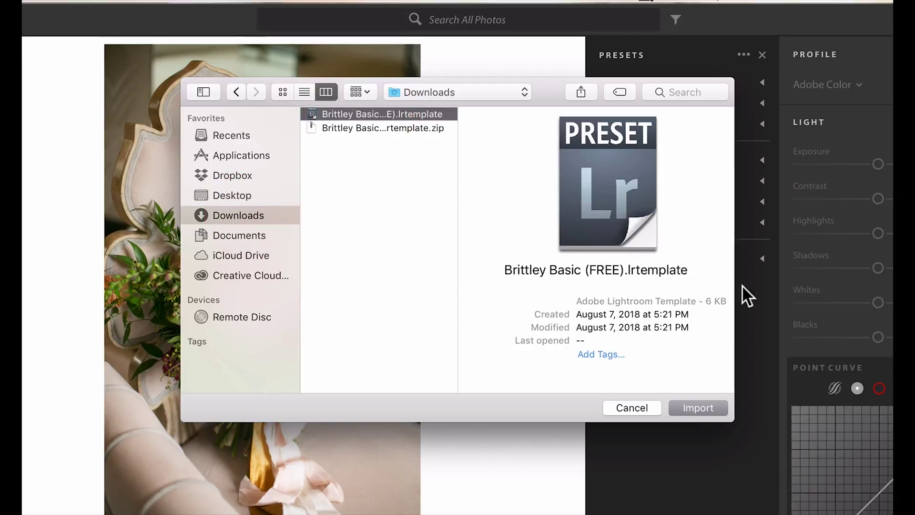
click(698, 406)
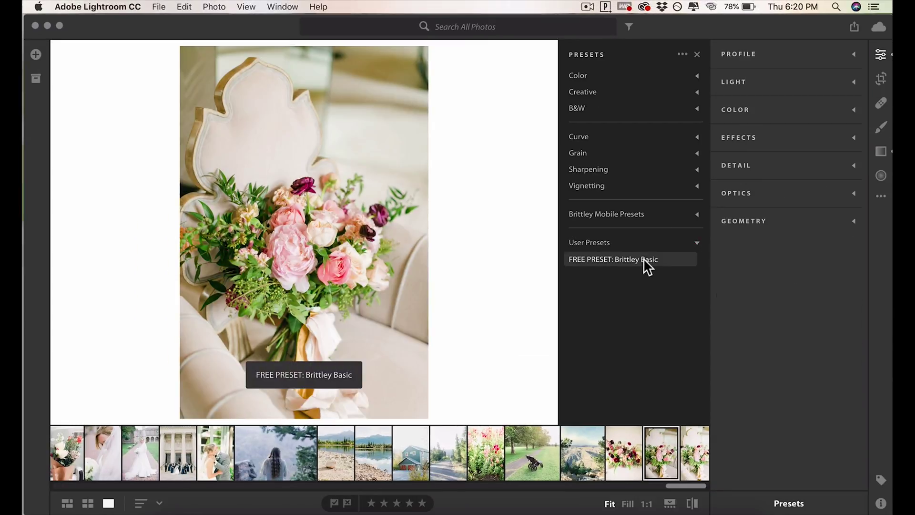
click(682, 54)
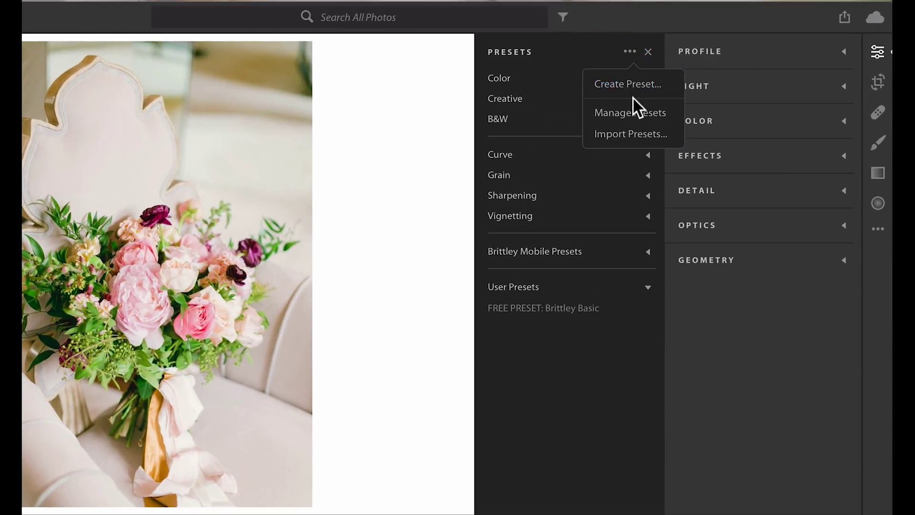
- Save a temporary 'Delete' preset into a new group named 'Brittley Free Preset'
click(638, 83)
text(Delete)
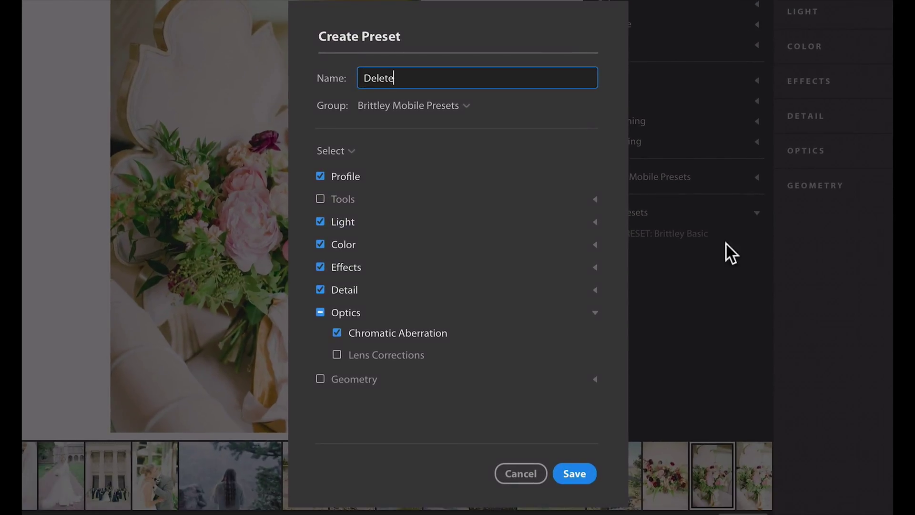
click(407, 110)
click(402, 80)
text(Brittley )
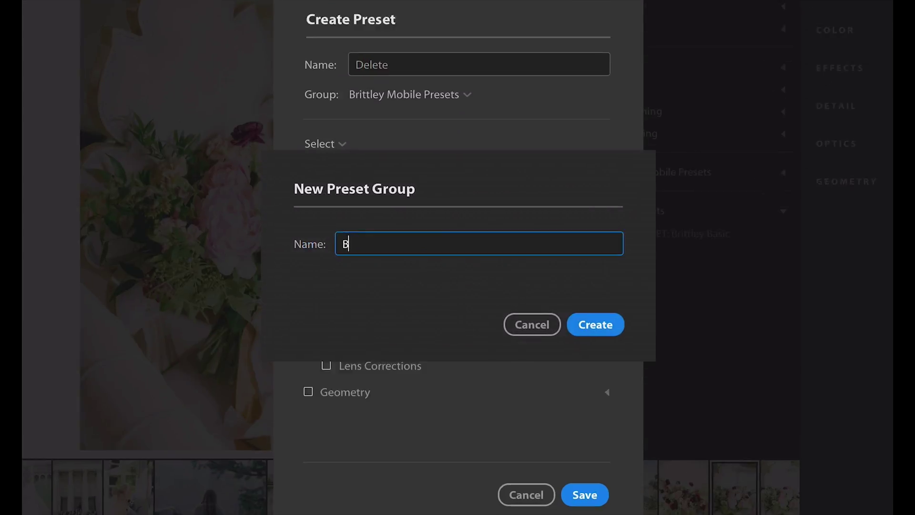
text(Free Preset)
key(Return)
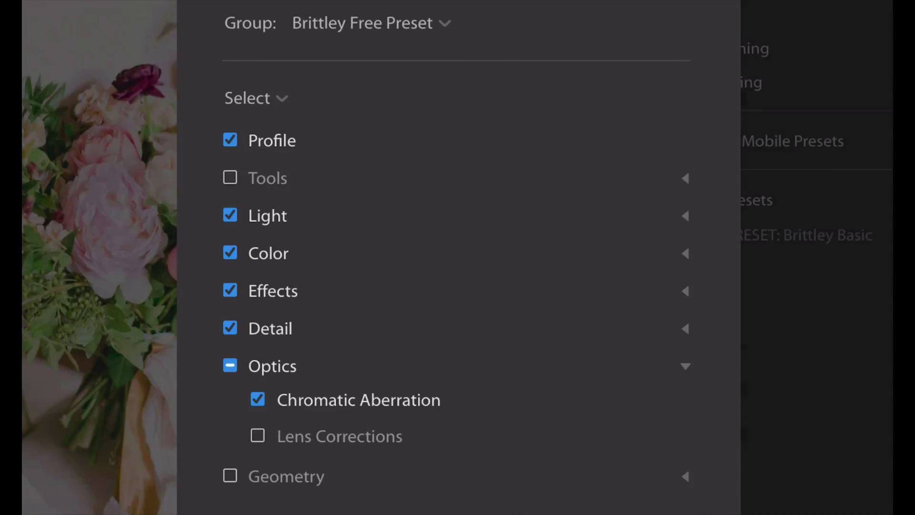
click(550, 450)
- Move FREE PRESET: Brittley Basic into the Brittley Free Preset group
click(695, 230)
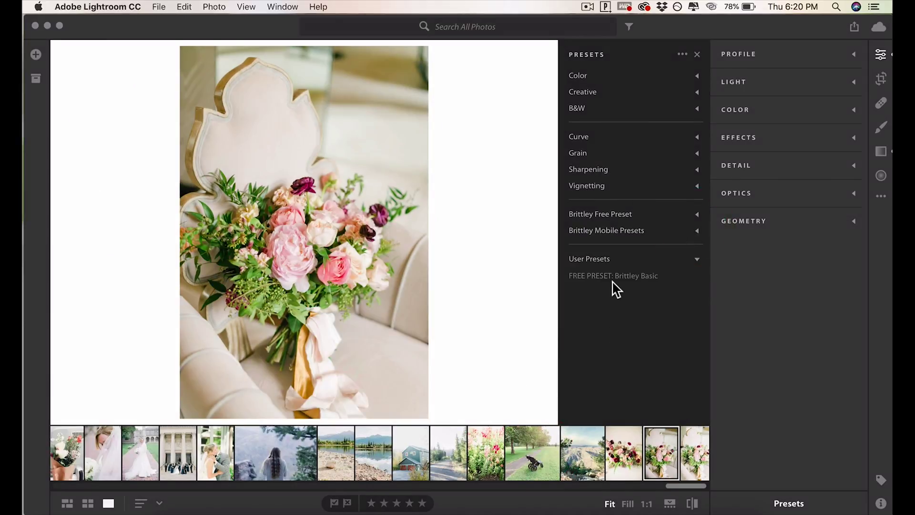
right_click(610, 275)
mouse_move(666, 304)
click(717, 279)
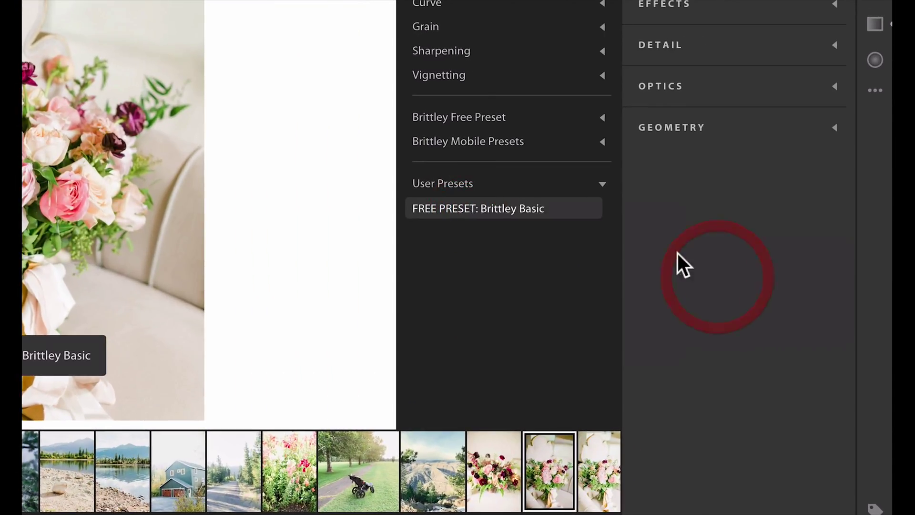
- Delete the temporary Delete preset and apply FREE PRESET: Brittley Basic to the photo
click(602, 118)
right_click(434, 142)
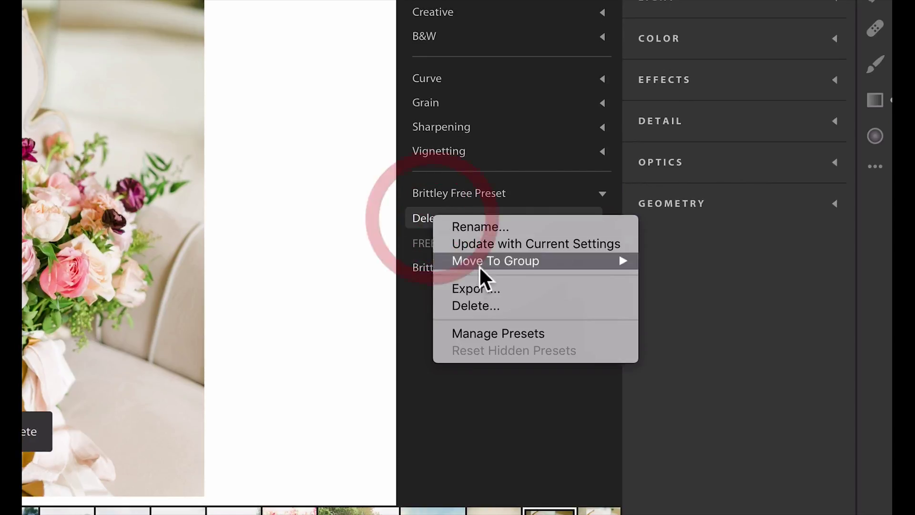
click(490, 305)
key(Return)
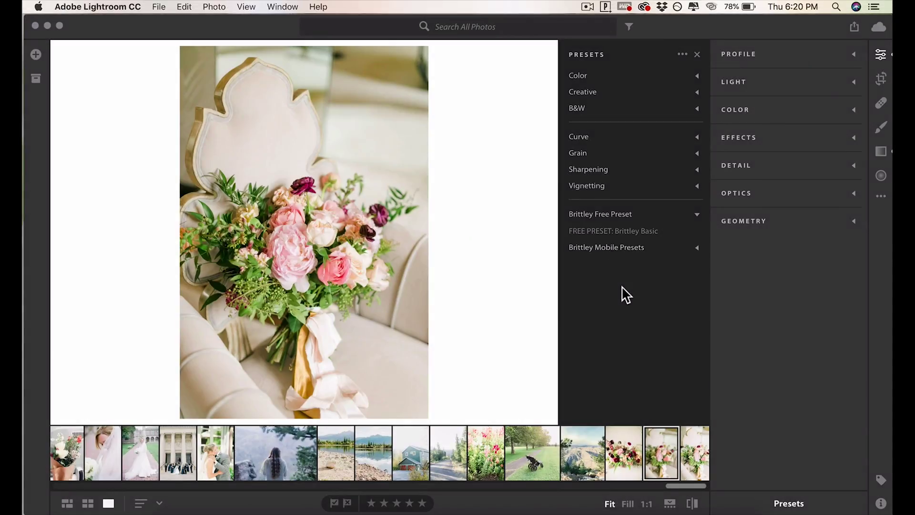
click(613, 232)
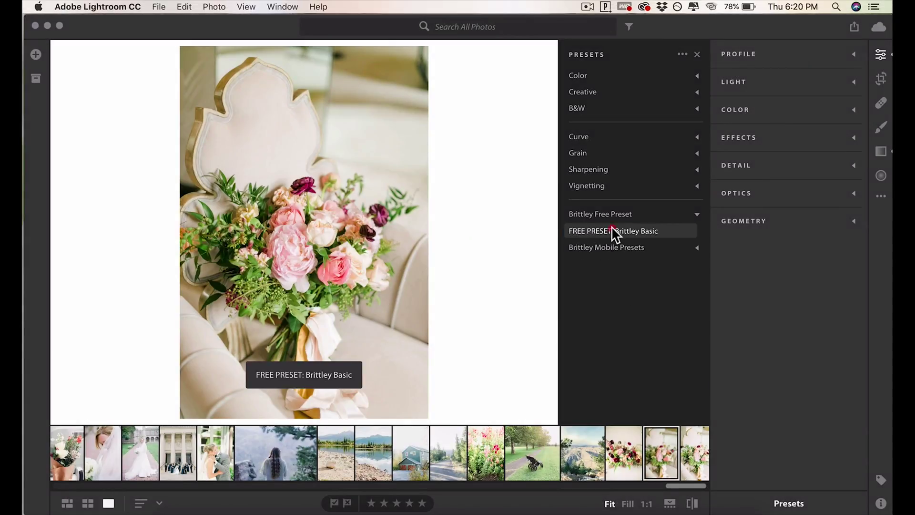